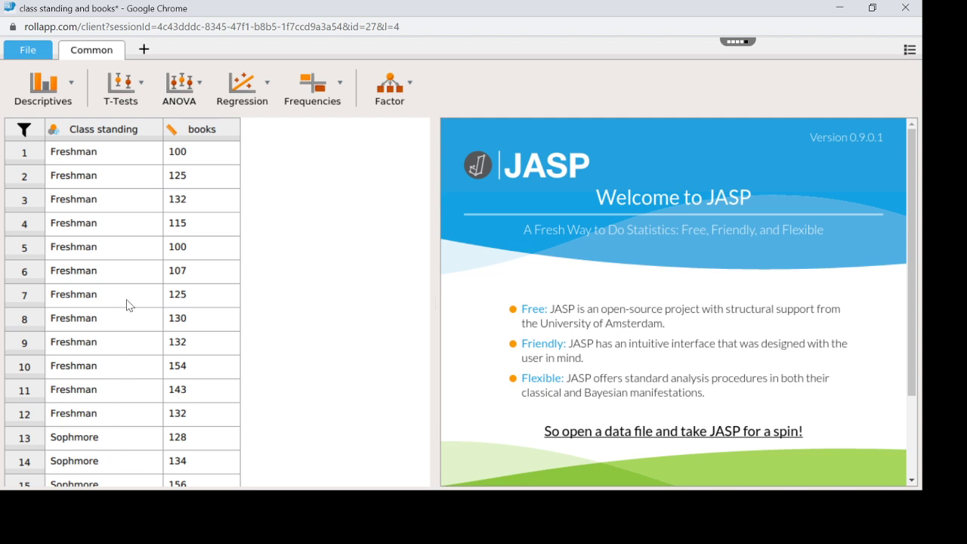
Start a new classical ANOVA from the ANOVA toolbar dropdown.
{"action": "left_click", "coordinate": [185, 93]}
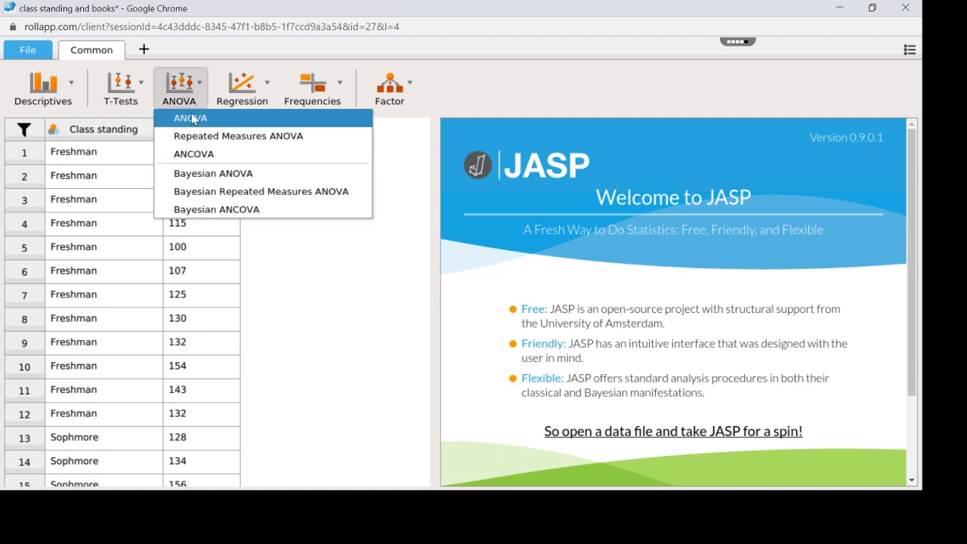
{"action": "left_click", "coordinate": [196, 121]}
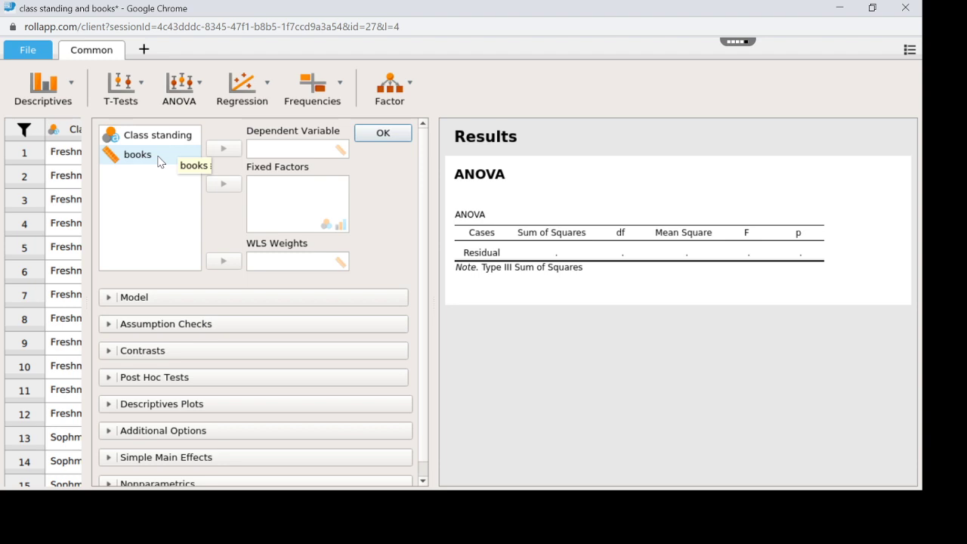
Put books in Dependent Variable and Class standing in Fixed Factors.
{"action": "left_click", "coordinate": [158, 162]}
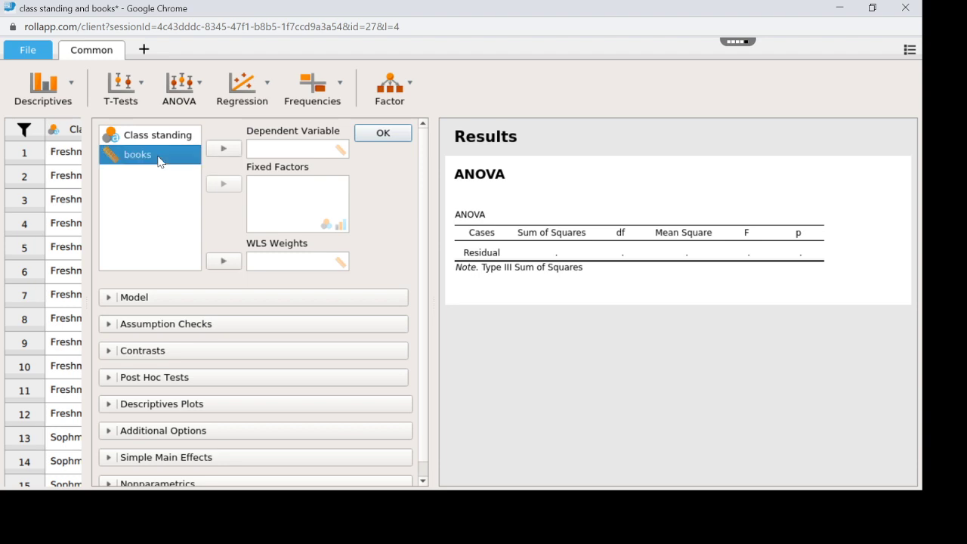
{"action": "left_click", "coordinate": [229, 150]}
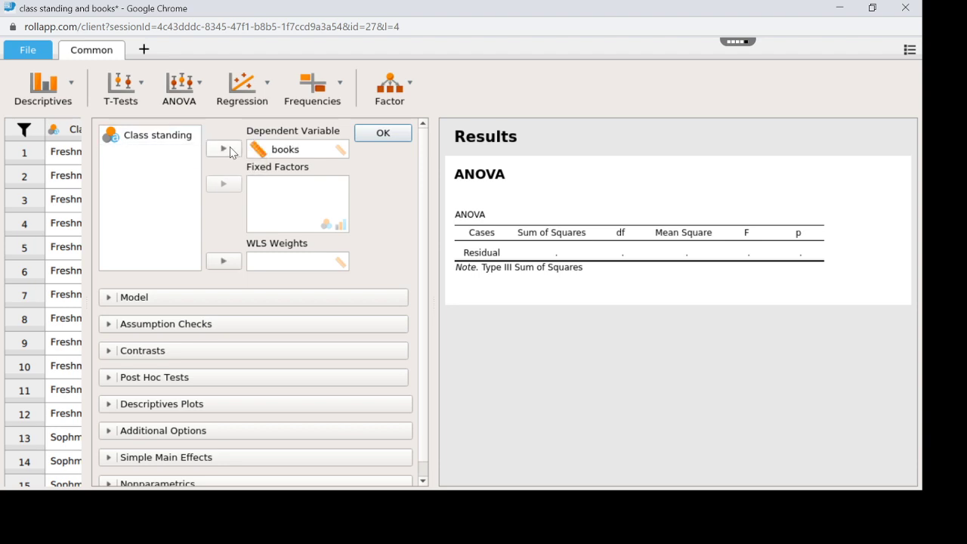
{"action": "mouse_move", "coordinate": [257, 150]}
{"action": "left_mouse_down"}
{"action": "mouse_move", "coordinate": [254, 173]}
{"action": "mouse_move", "coordinate": [256, 159]}
{"action": "left_mouse_up"}
{"action": "left_click", "coordinate": [164, 138]}
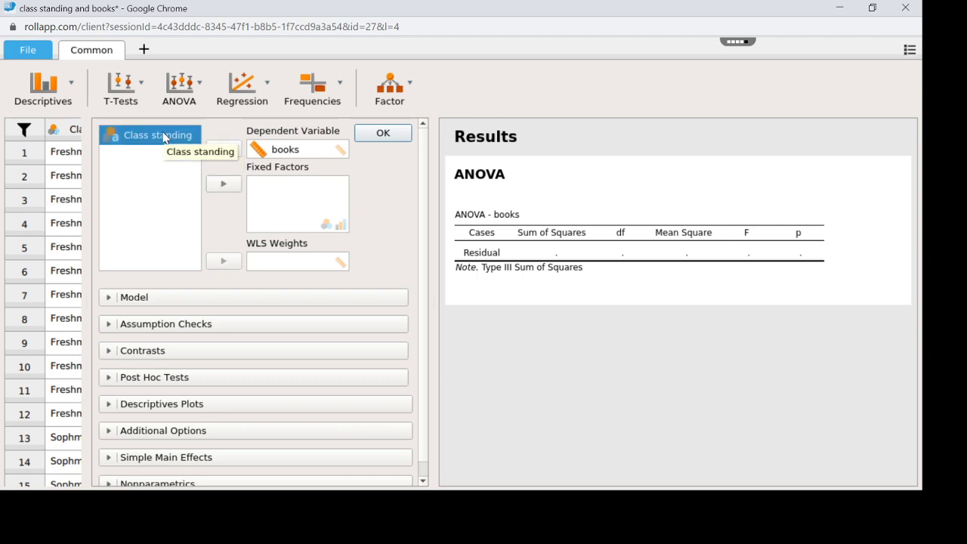
{"action": "left_click", "coordinate": [224, 184]}
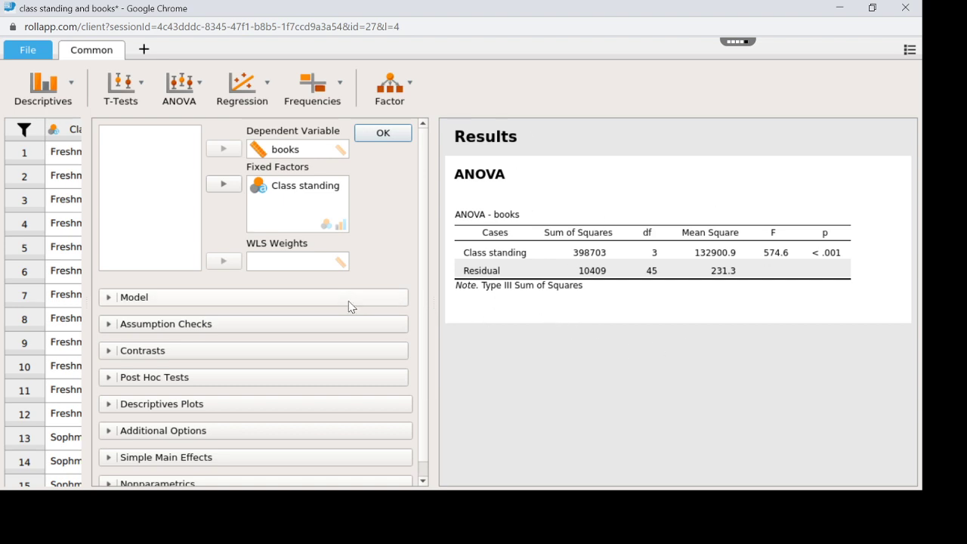
Expand Post Hoc Tests and add Class standing for Tukey-corrected comparisons.
{"action": "left_click", "coordinate": [111, 380]}
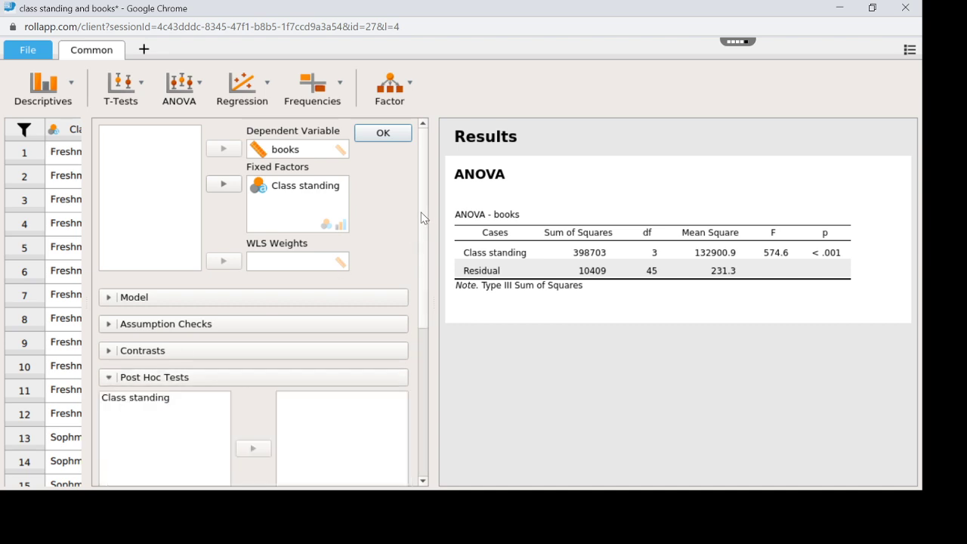
{"action": "scroll", "coordinate": [419, 229], "scroll_direction": "down", "scroll_amount": 2}
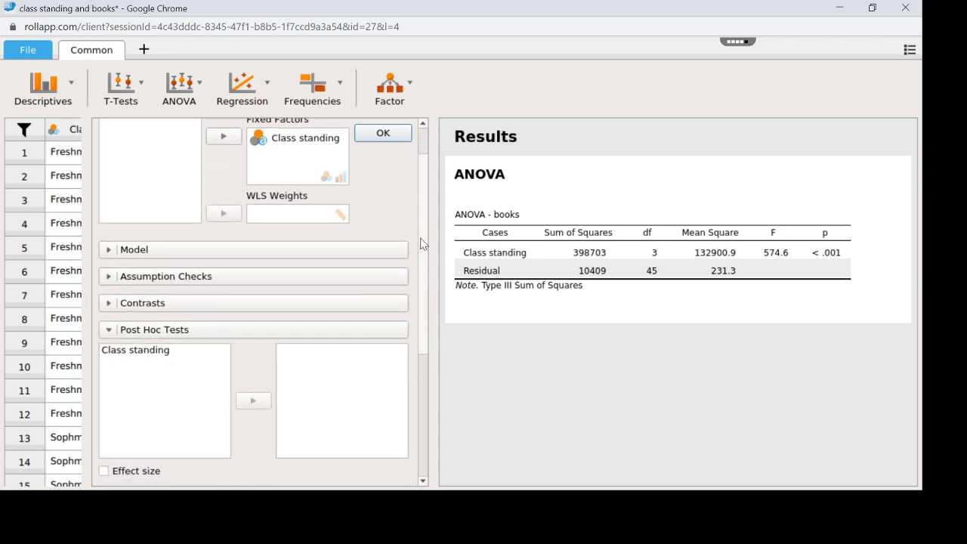
{"action": "left_click", "coordinate": [423, 481]}
{"action": "left_click", "coordinate": [423, 481]}
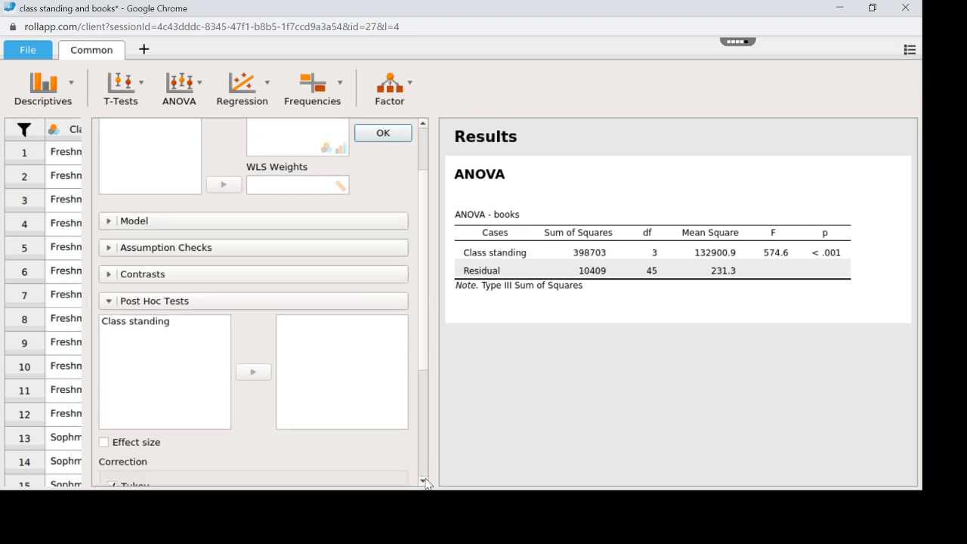
{"action": "left_click", "coordinate": [423, 481]}
{"action": "left_click", "coordinate": [423, 482]}
{"action": "left_click", "coordinate": [423, 481]}
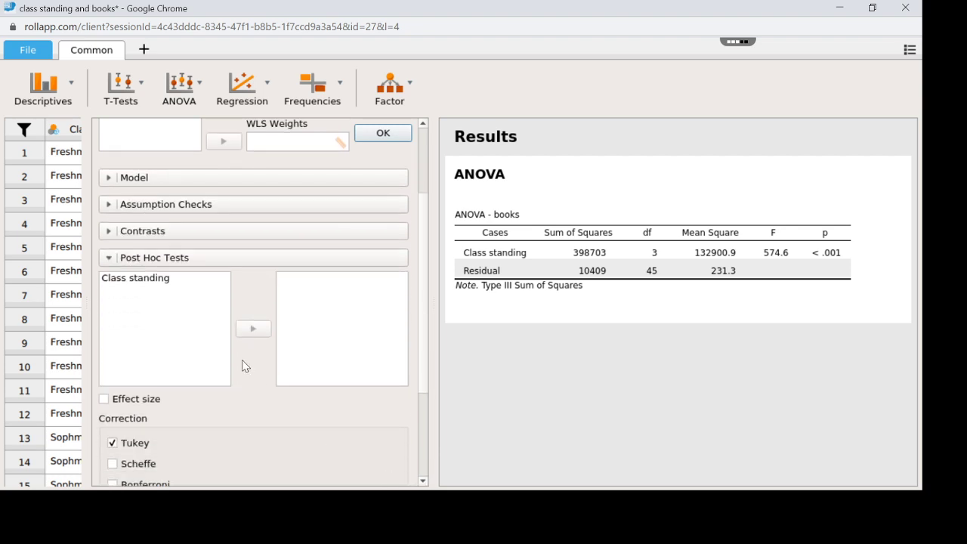
{"action": "left_click", "coordinate": [149, 281]}
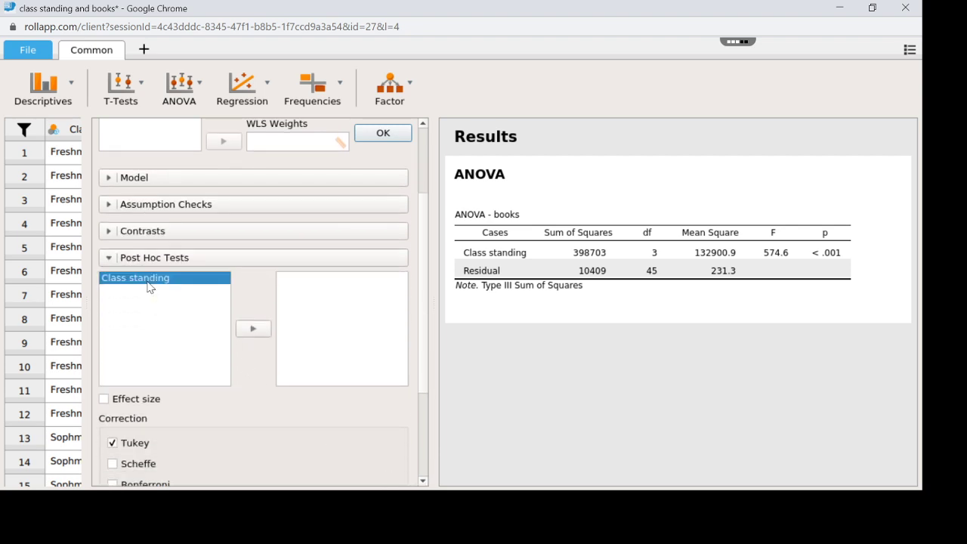
{"action": "left_click", "coordinate": [254, 329]}
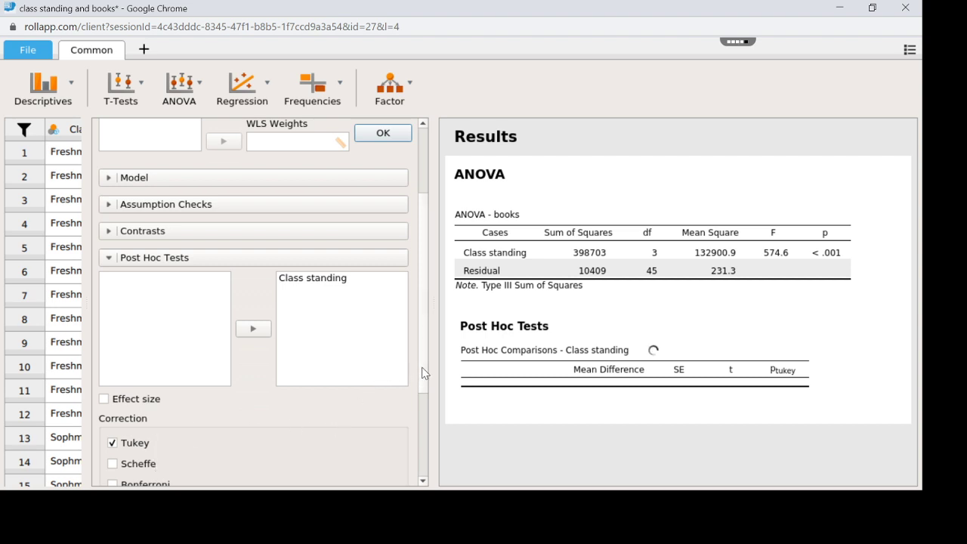
Review the finished Tukey table for all six class pairs and scroll the options down.
{"action": "left_click", "coordinate": [422, 481]}
{"action": "left_click", "coordinate": [422, 481]}
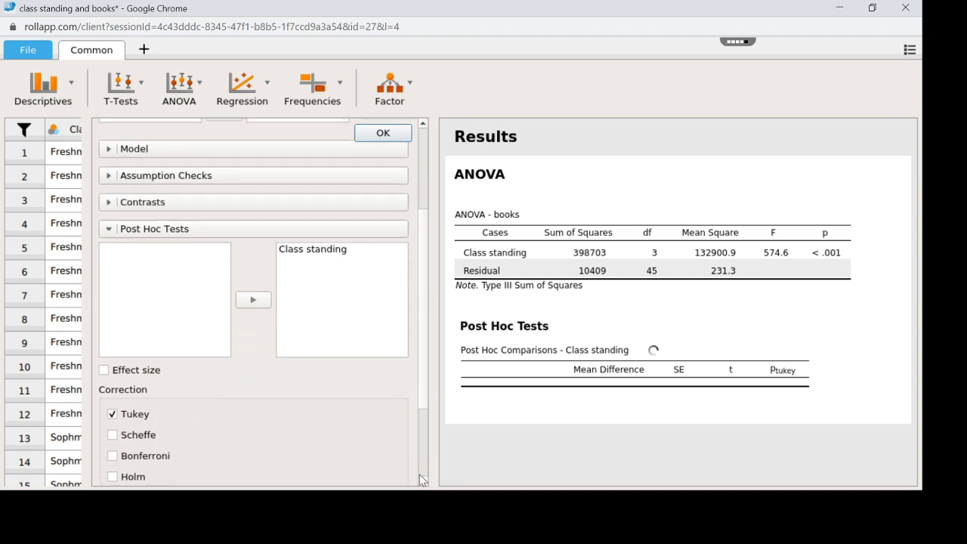
{"action": "left_click", "coordinate": [423, 481]}
{"action": "left_click", "coordinate": [423, 481]}
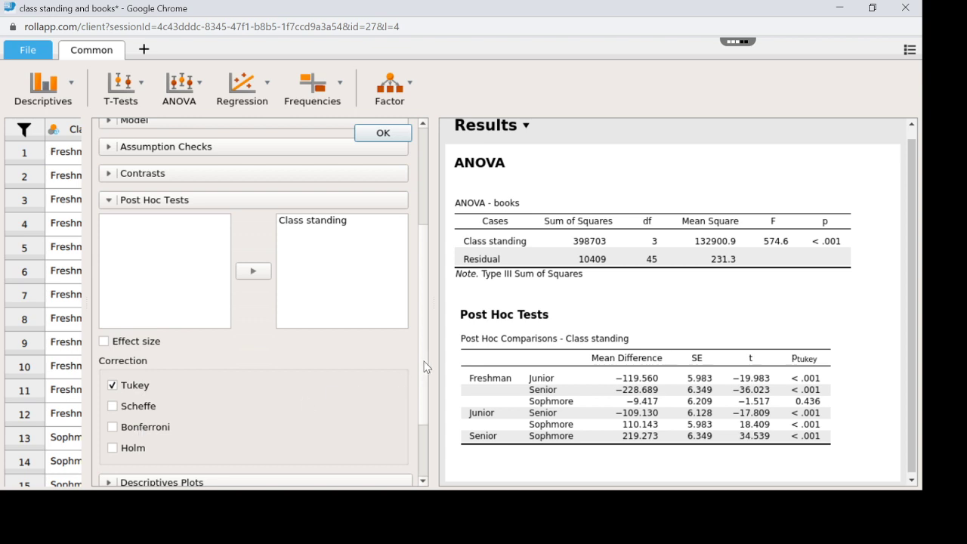
{"action": "scroll", "coordinate": [426, 367], "scroll_direction": "down", "scroll_amount": 5}
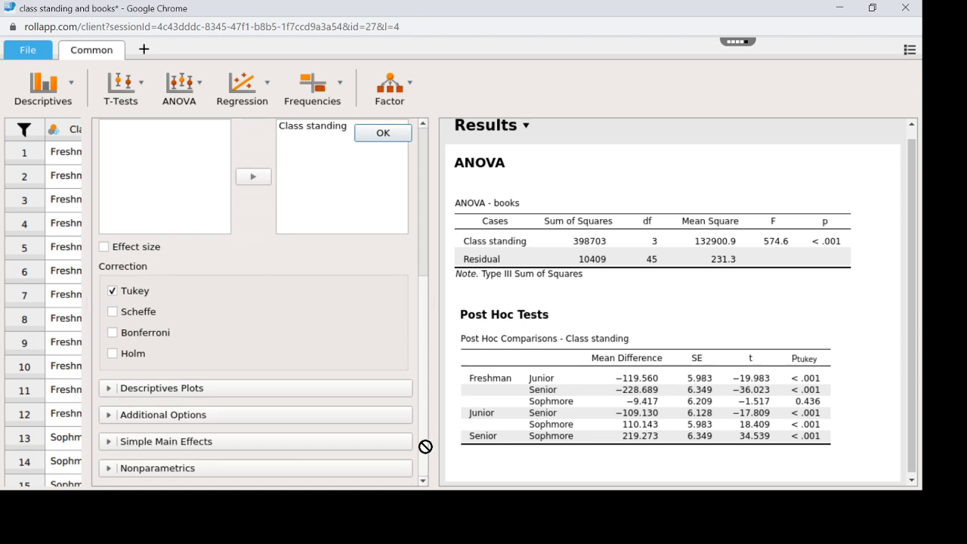
Add a Descriptives Plot with Class standing on the horizontal axis, then close the ANOVA settings.
{"action": "left_click", "coordinate": [327, 392]}
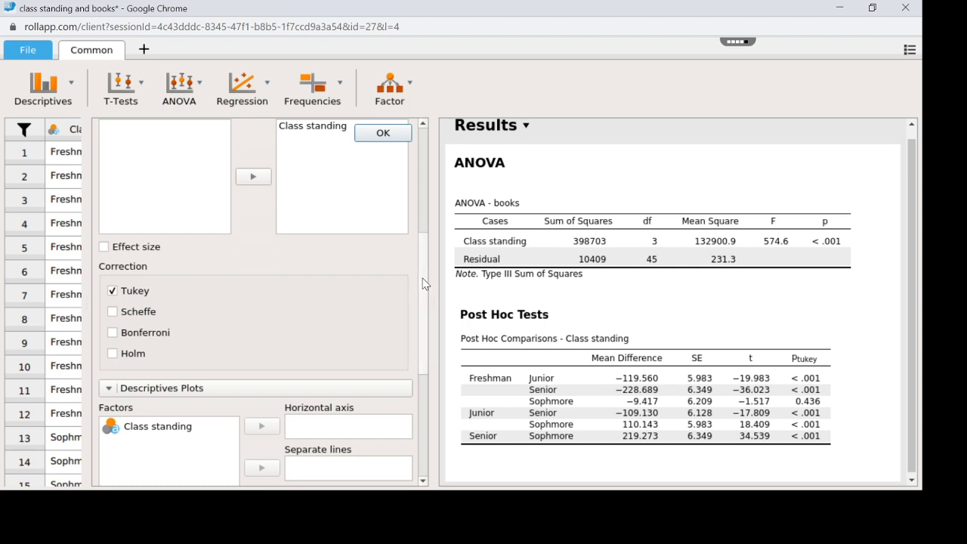
{"action": "scroll", "coordinate": [421, 319], "scroll_direction": "down", "scroll_amount": 4}
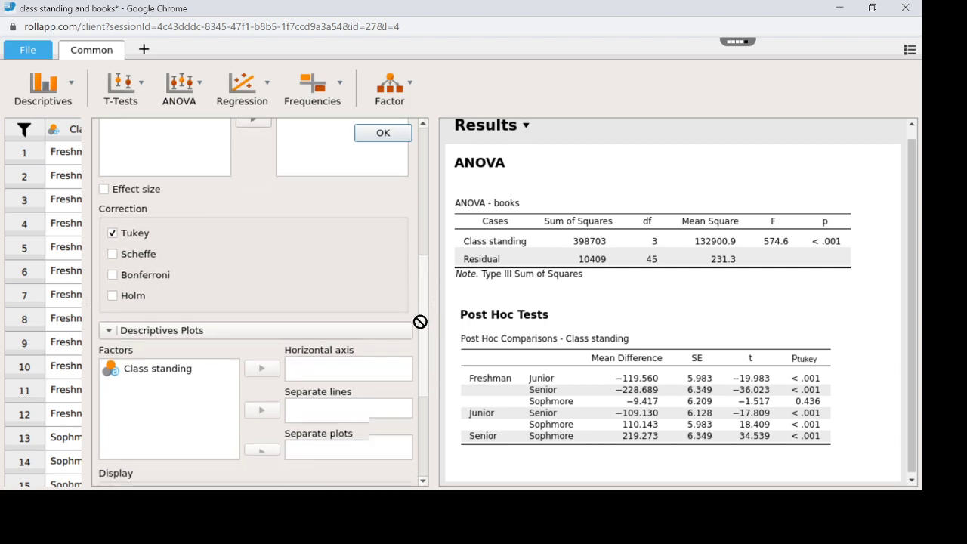
{"action": "left_click", "coordinate": [172, 290]}
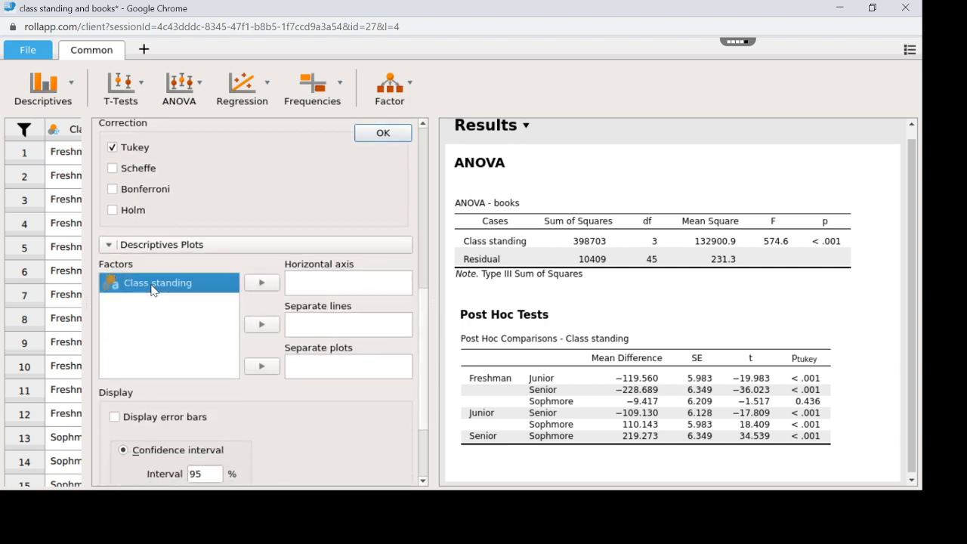
{"action": "left_click", "coordinate": [262, 282]}
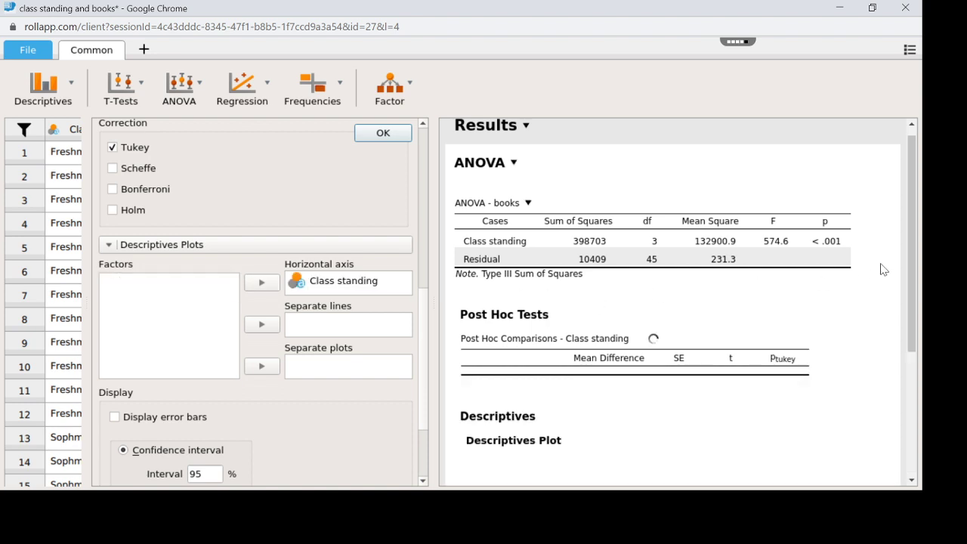
{"action": "scroll", "coordinate": [910, 225], "scroll_direction": "down", "scroll_amount": 1}
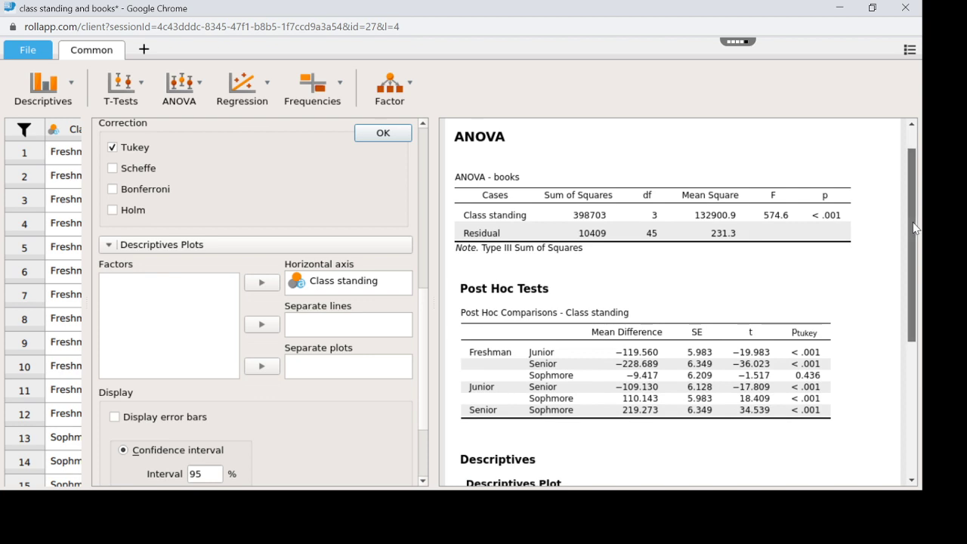
{"action": "left_click_drag", "start_coordinate": [913, 223], "coordinate": [910, 360]}
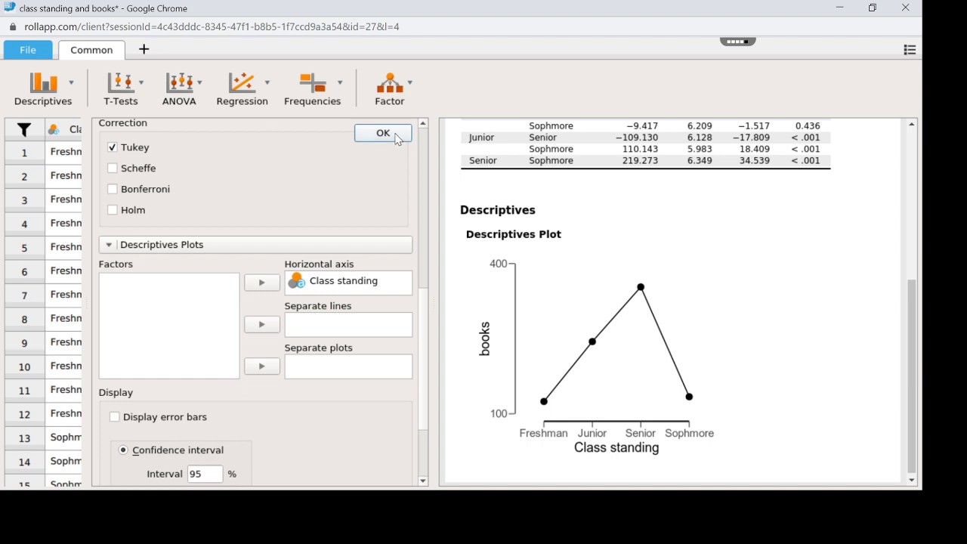
{"action": "left_click", "coordinate": [383, 133]}
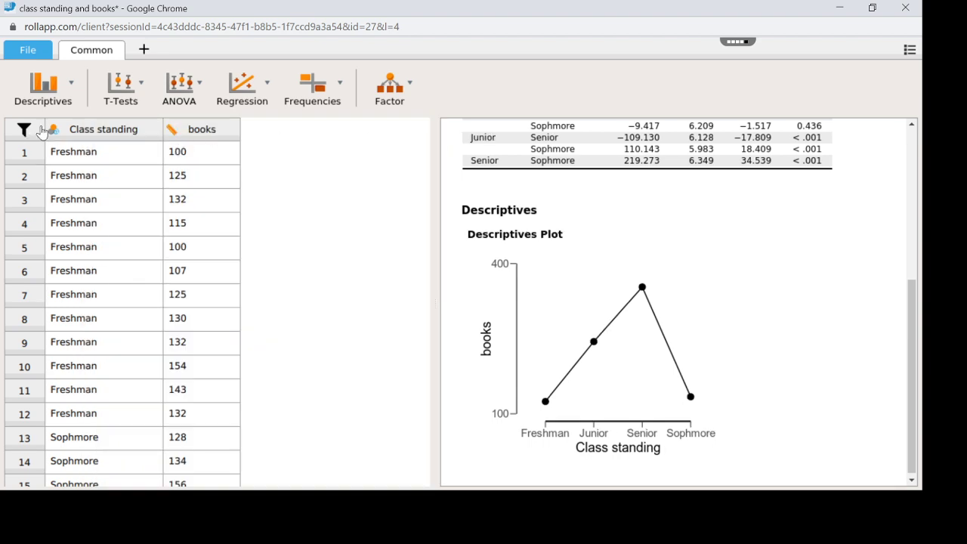
In the Class standing label editor, move Sophmore to sit right below Freshman, then close it.
{"action": "left_click", "coordinate": [103, 134]}
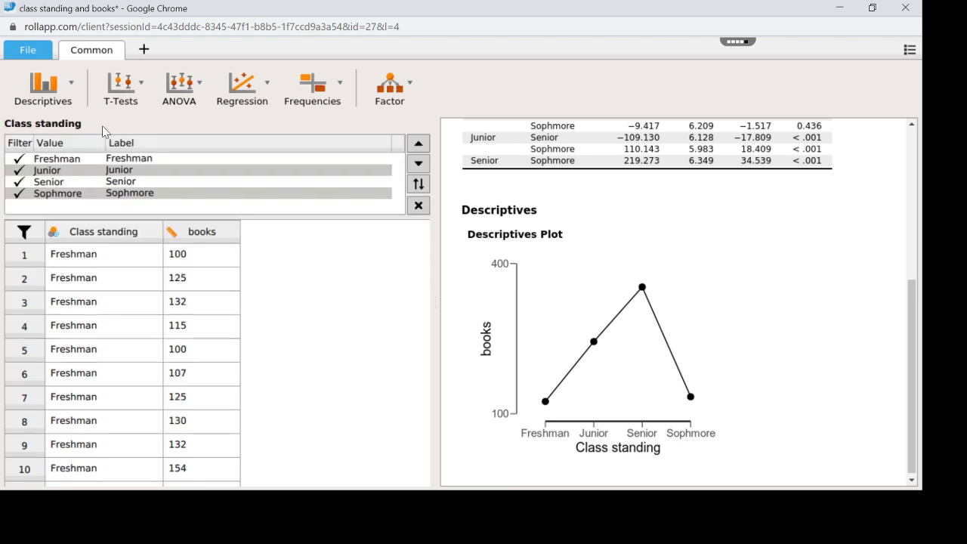
{"action": "left_click", "coordinate": [371, 193]}
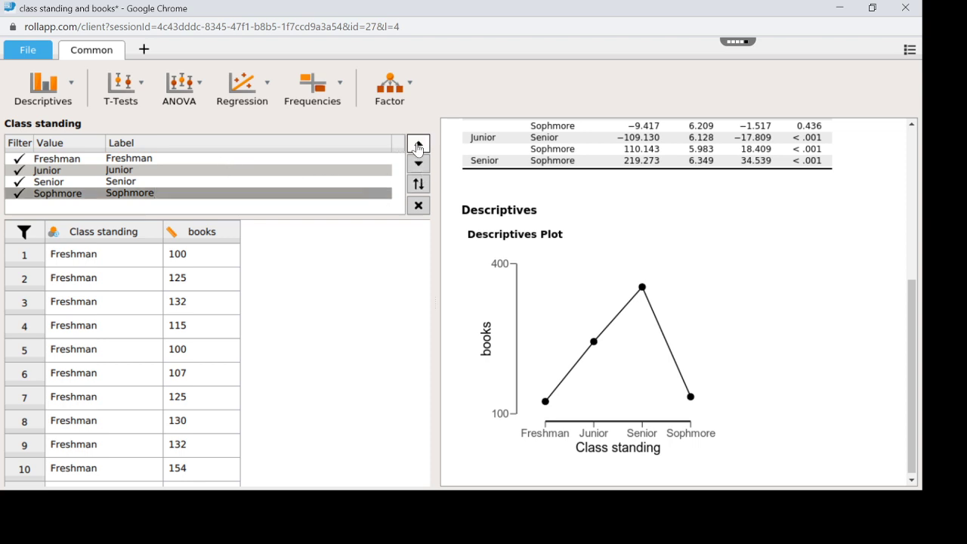
{"action": "left_click", "coordinate": [419, 145]}
{"action": "left_click", "coordinate": [419, 145]}
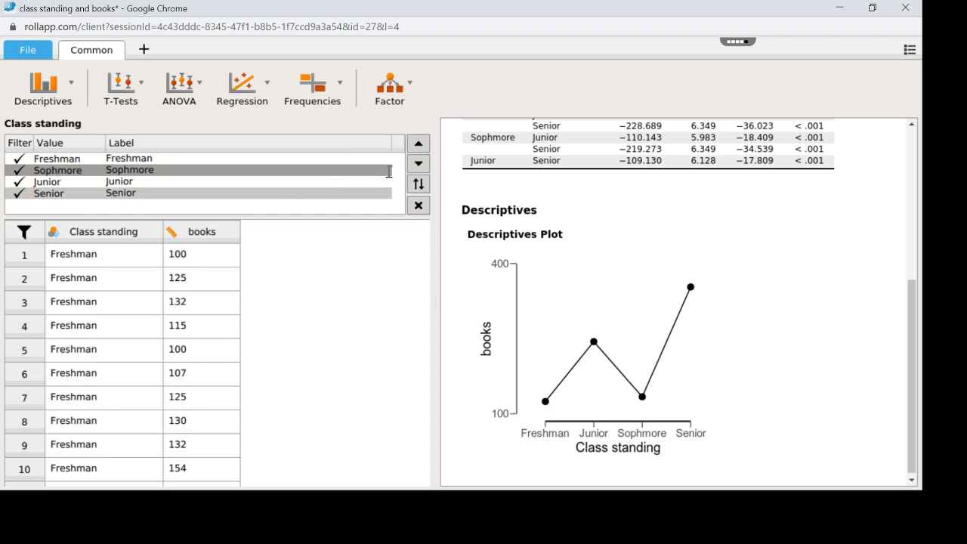
{"action": "left_click", "coordinate": [418, 144]}
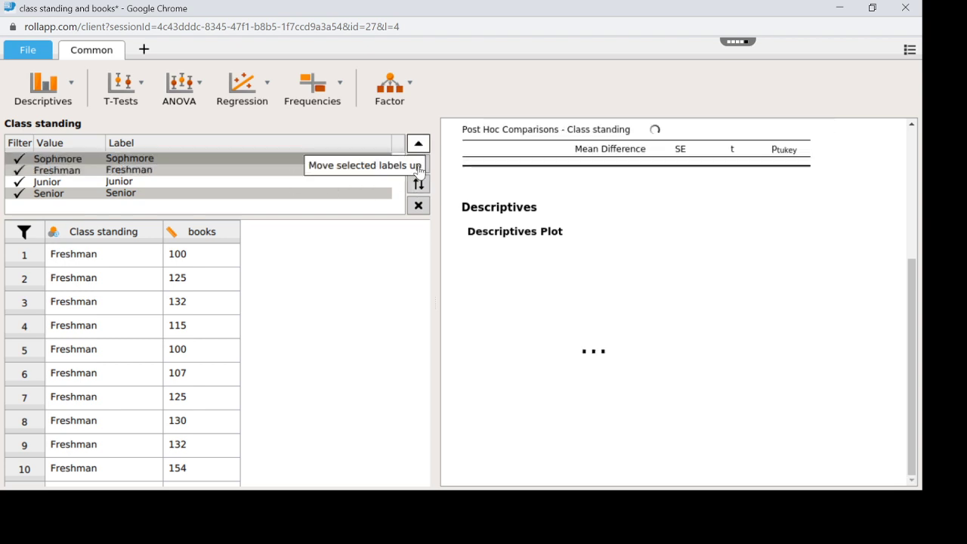
{"action": "left_click", "coordinate": [418, 163]}
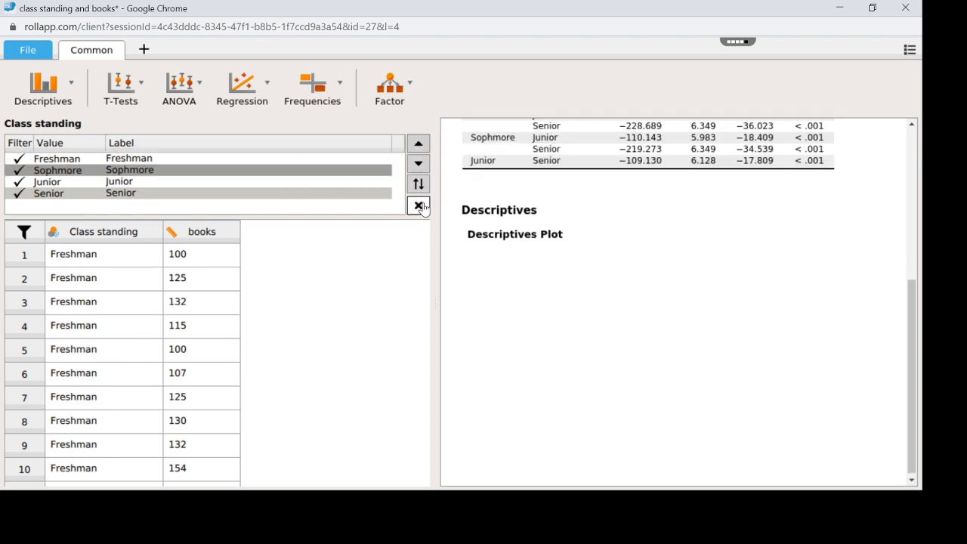
{"action": "left_click", "coordinate": [419, 207]}
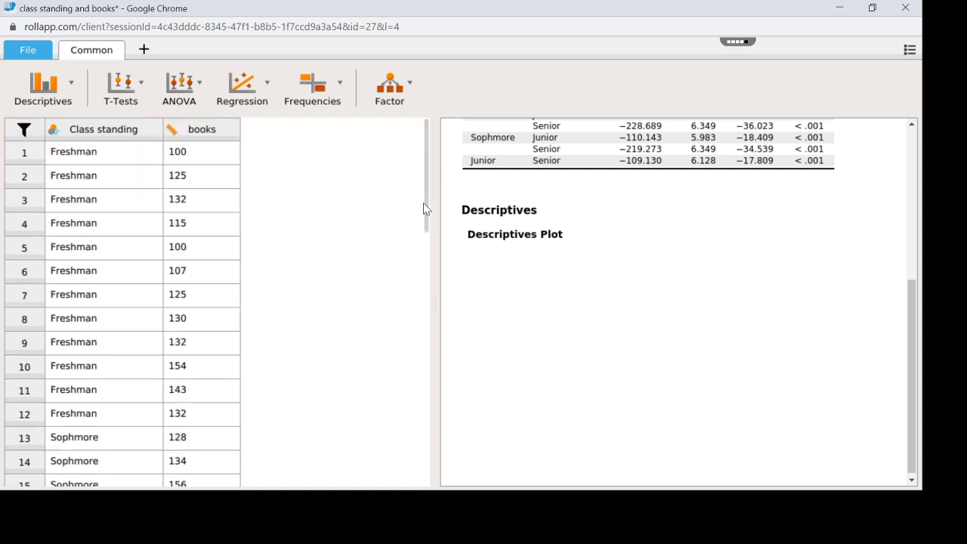
Reopen the ANOVA settings and re-add Class standing to the plot's horizontal axis to refresh it.
{"action": "left_click", "coordinate": [912, 276]}
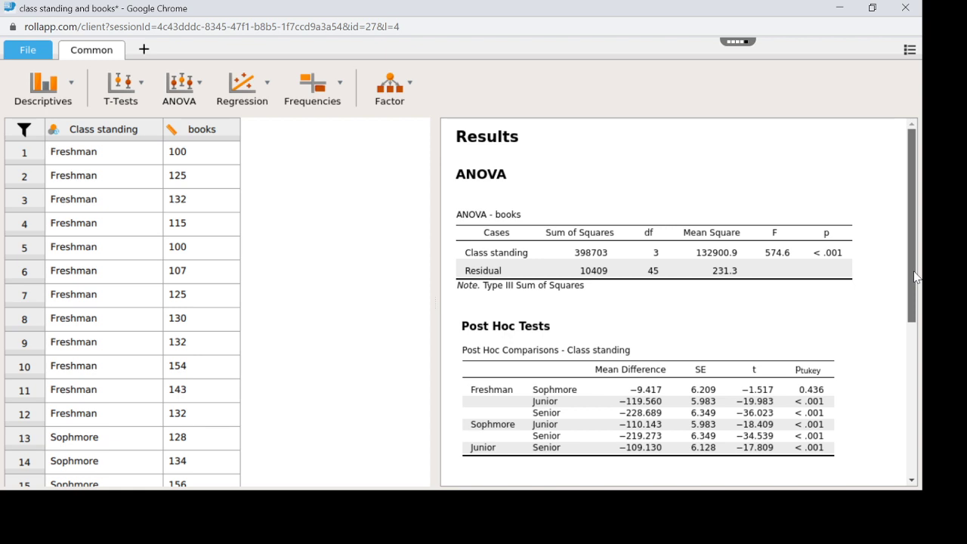
{"action": "left_click_drag", "start_coordinate": [915, 278], "coordinate": [908, 419]}
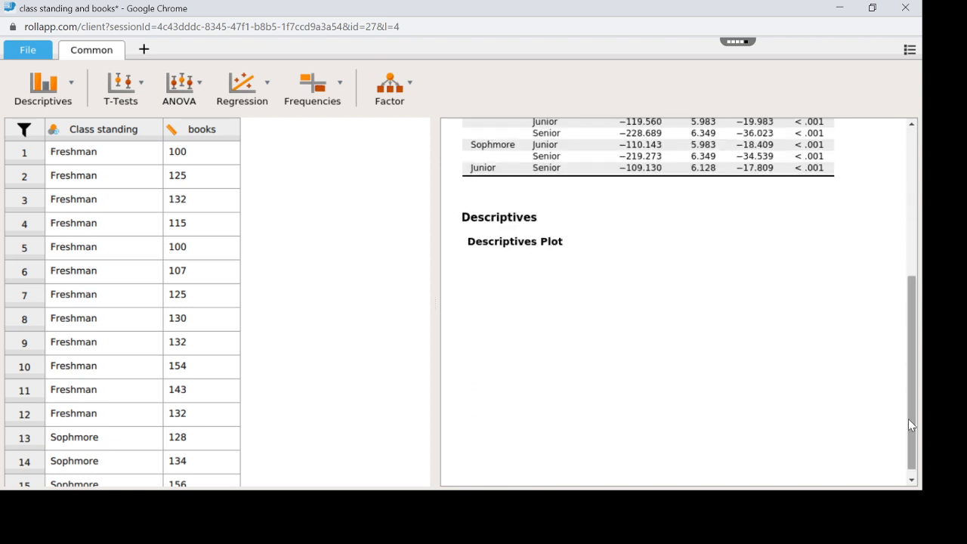
{"action": "left_click", "coordinate": [739, 391]}
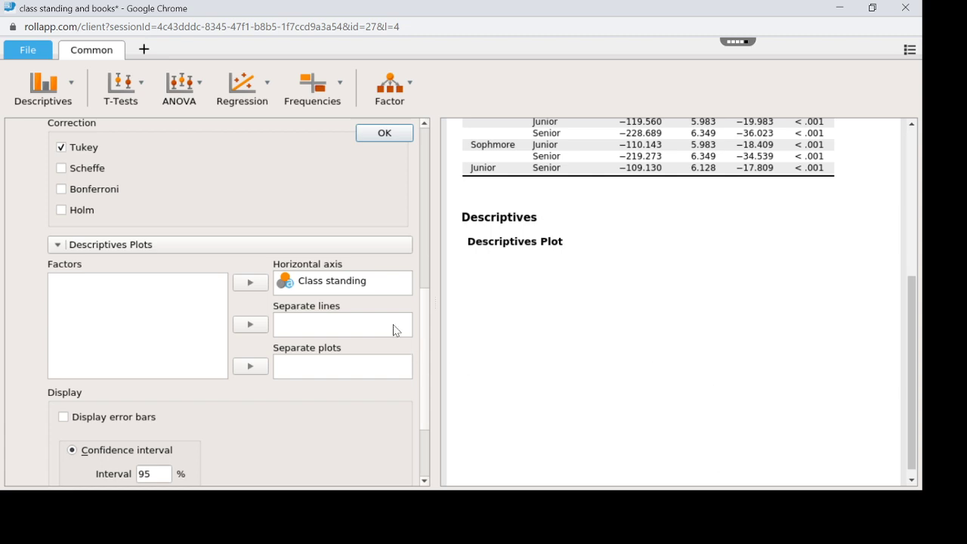
{"action": "left_click", "coordinate": [330, 284]}
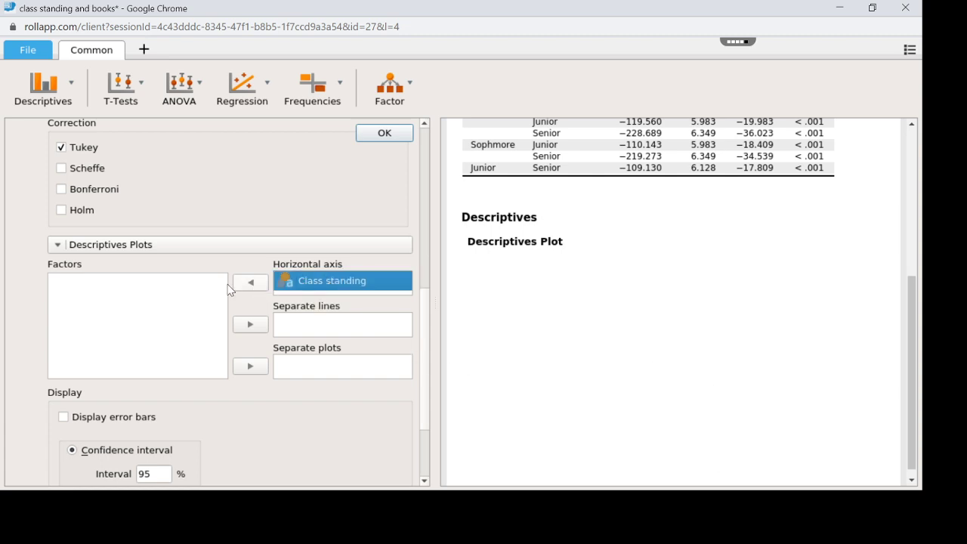
{"action": "left_click", "coordinate": [253, 284]}
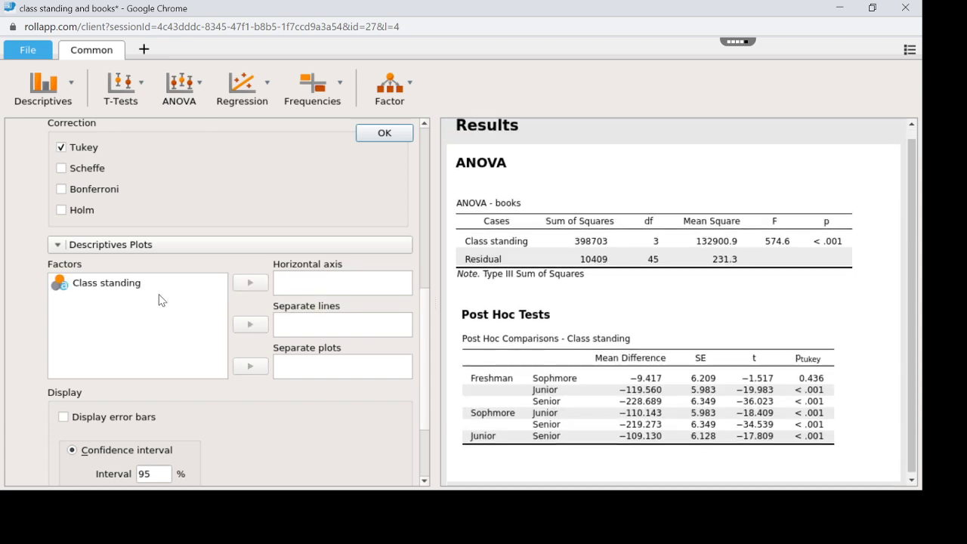
{"action": "left_click", "coordinate": [225, 294]}
{"action": "left_click", "coordinate": [250, 283]}
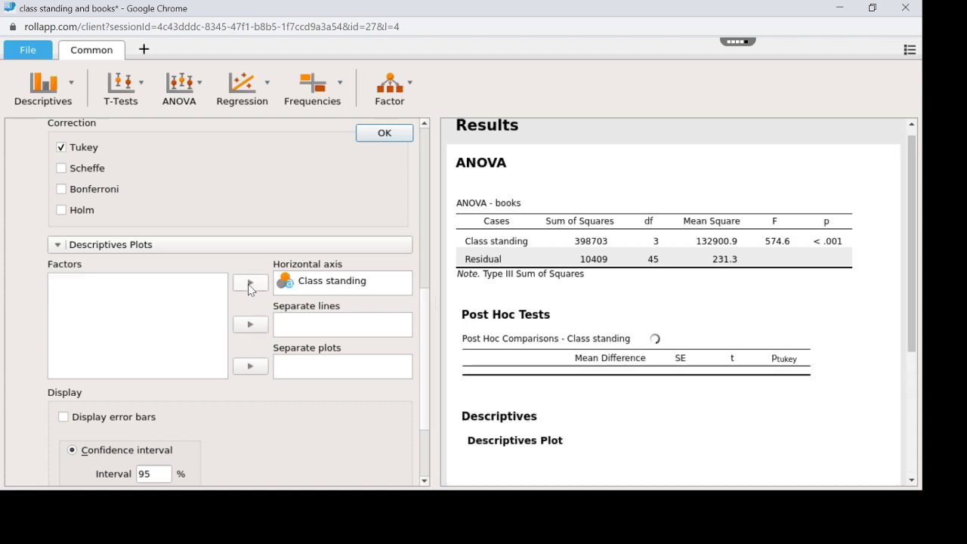
{"action": "scroll", "coordinate": [914, 318], "scroll_direction": "down", "scroll_amount": 1}
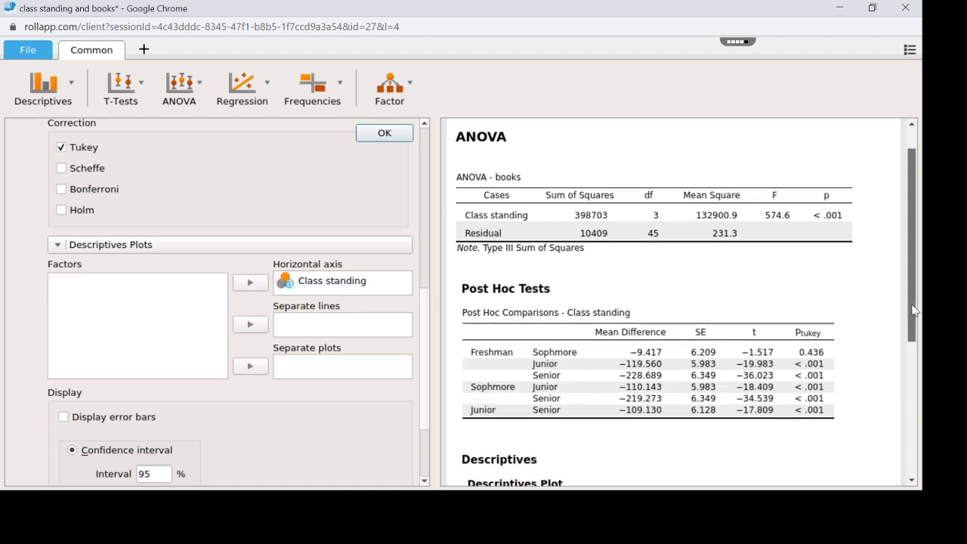
{"action": "scroll", "coordinate": [907, 378], "scroll_direction": "down", "scroll_amount": 5}
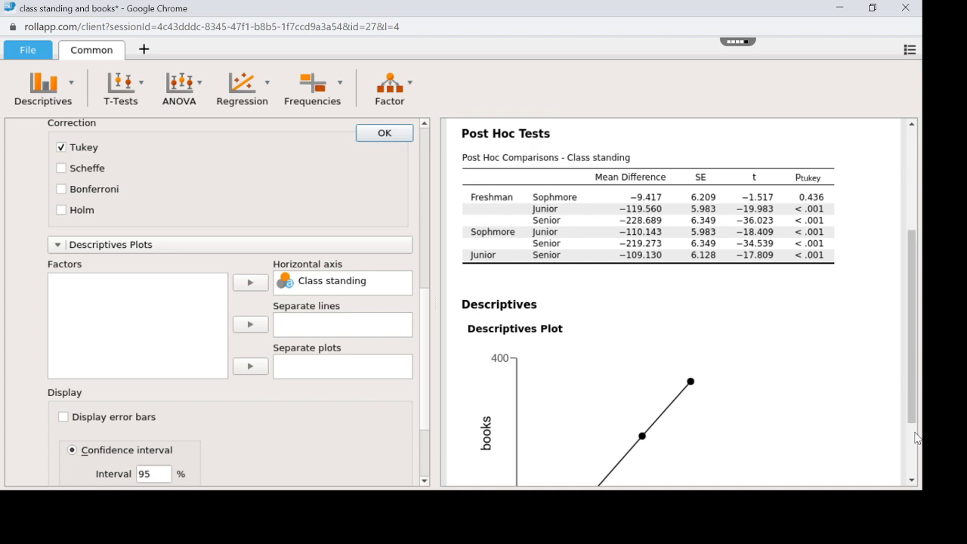
{"action": "scroll", "coordinate": [918, 438], "scroll_direction": "down", "scroll_amount": 2}
{"action": "mouse_move", "coordinate": [612, 399]}
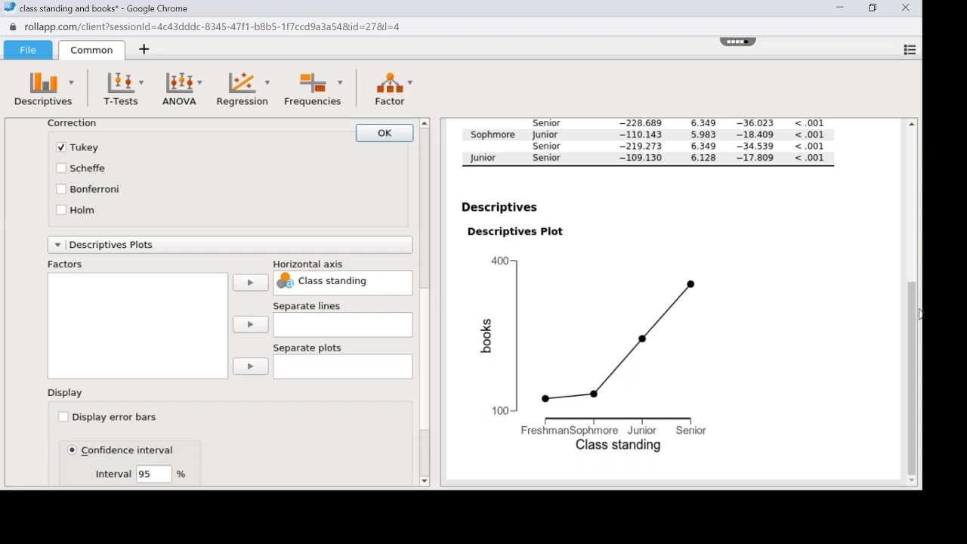
{"action": "left_click_drag", "start_coordinate": [909, 283], "coordinate": [902, 231]}
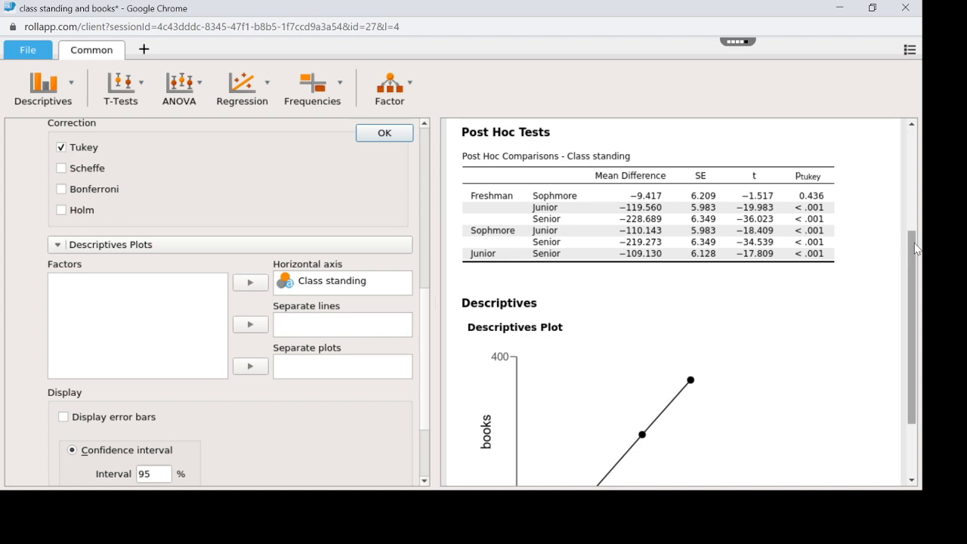
{"action": "scroll", "coordinate": [917, 462], "scroll_direction": "down", "scroll_amount": 3}
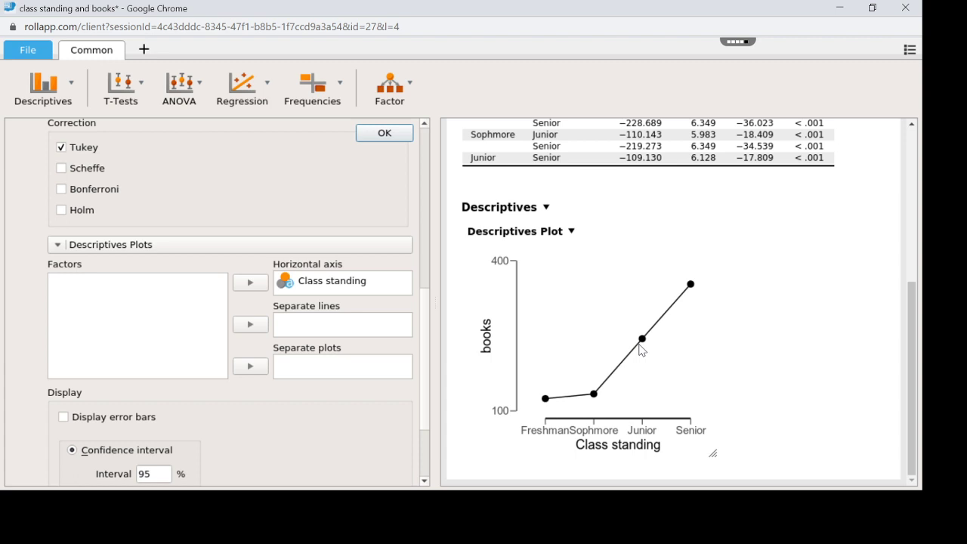
Return to the top of the results showing the ANOVA (F = 574.6) and Tukey tables.
{"action": "left_click", "coordinate": [912, 173]}
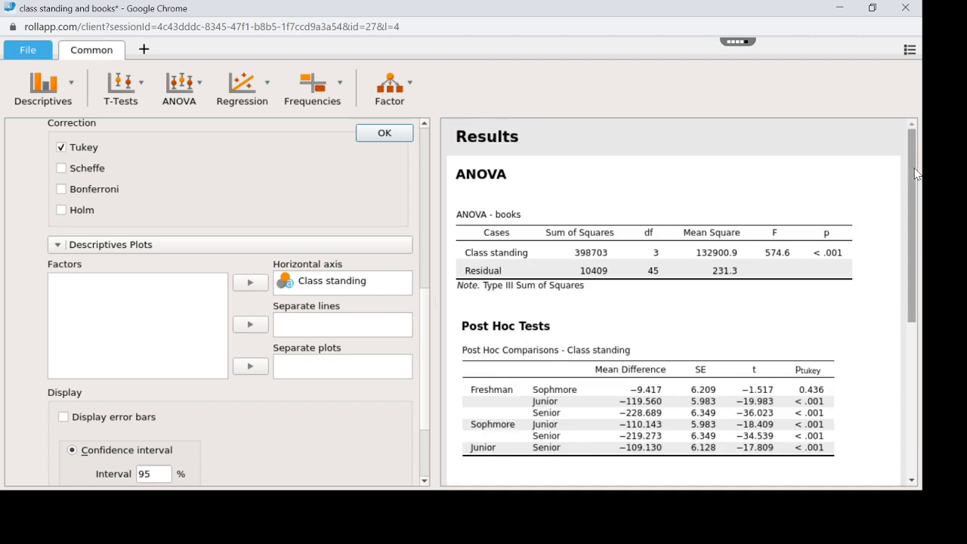